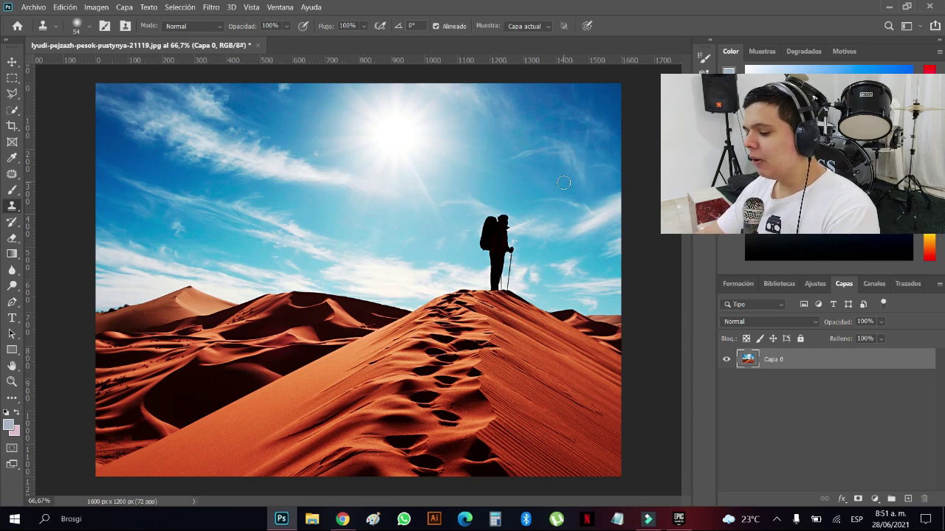
Step: Open and dismiss the File menu, then lock and unlock the Capa 0 layer
click(34, 7)
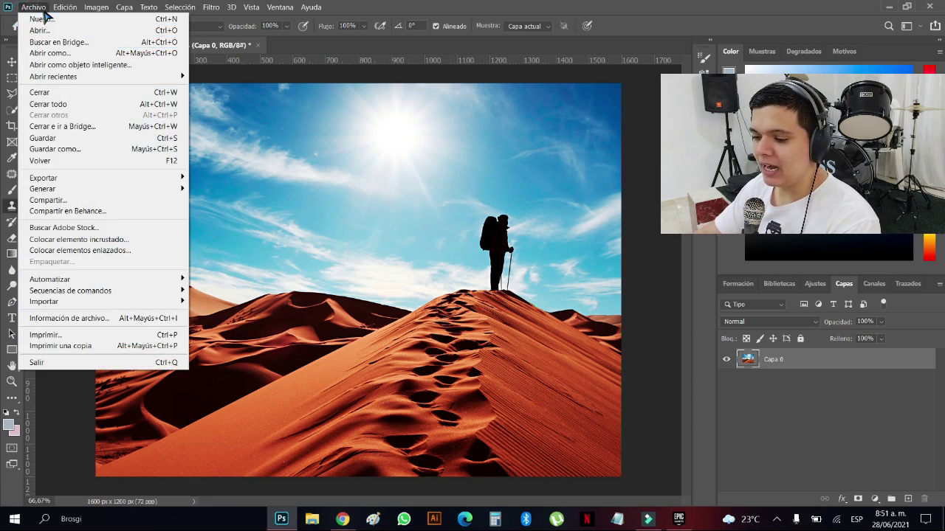
click(365, 140)
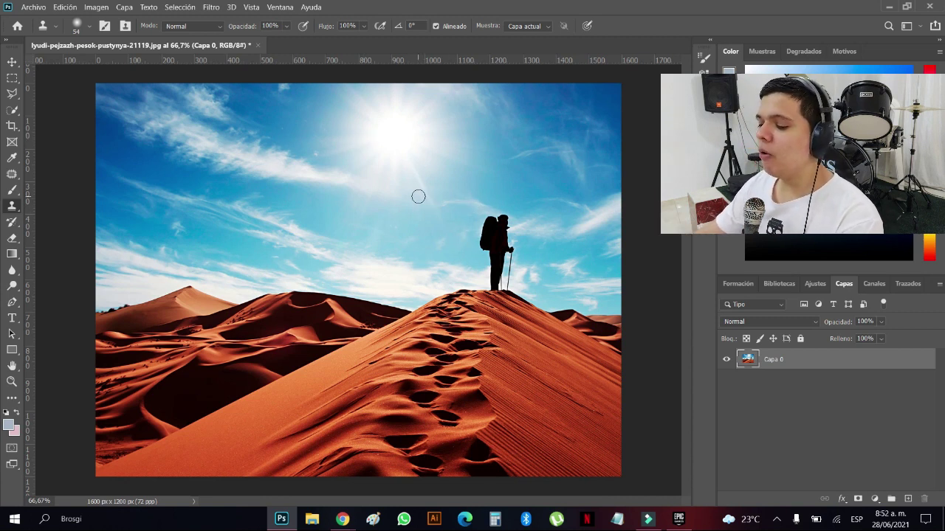
click(800, 338)
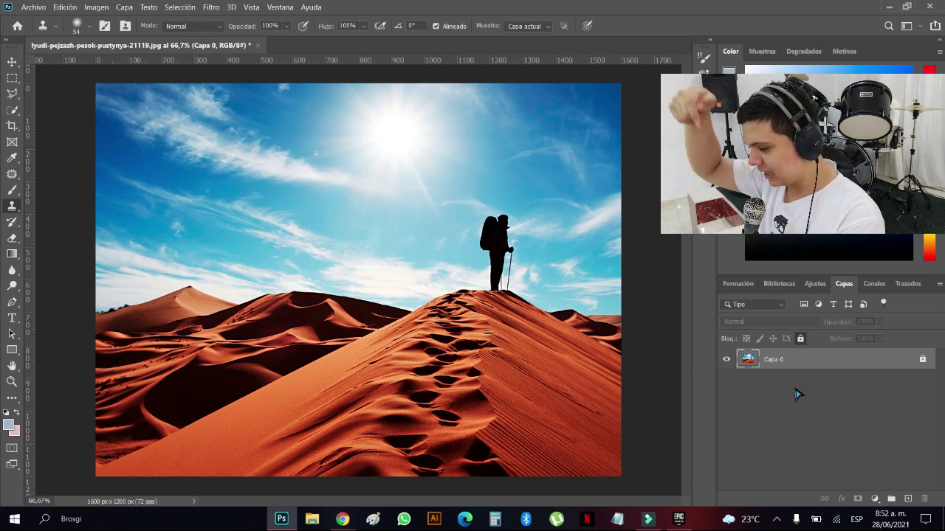
click(923, 360)
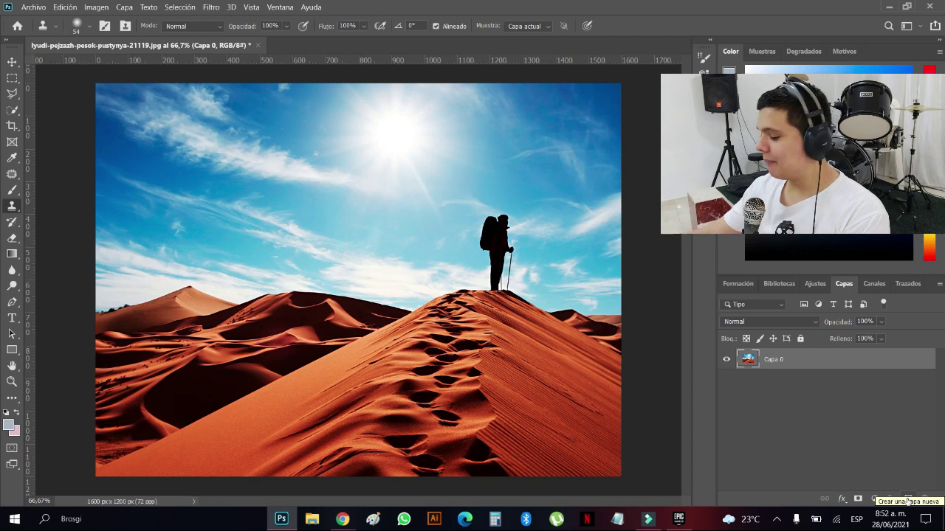
Step: Add new layer Capa 1 and set a hard round Circular definido brush at 37 px
click(908, 500)
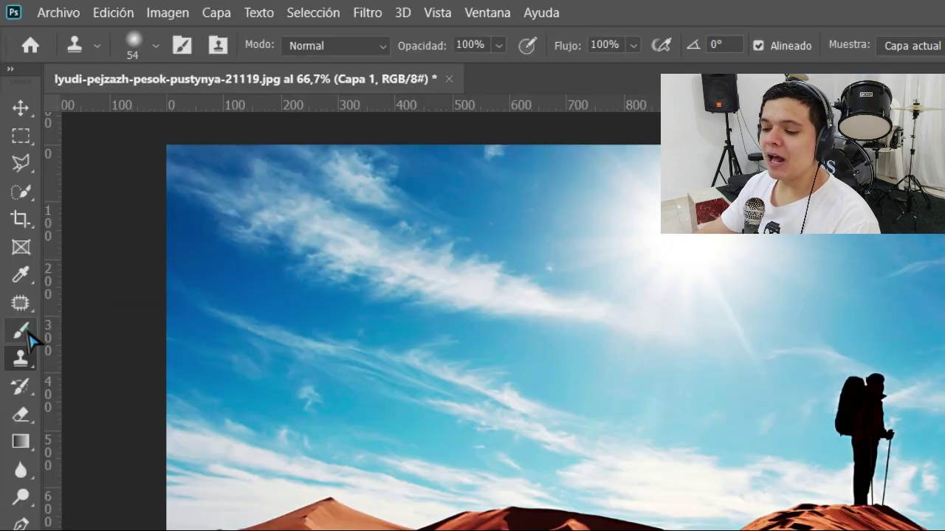
click(12, 191)
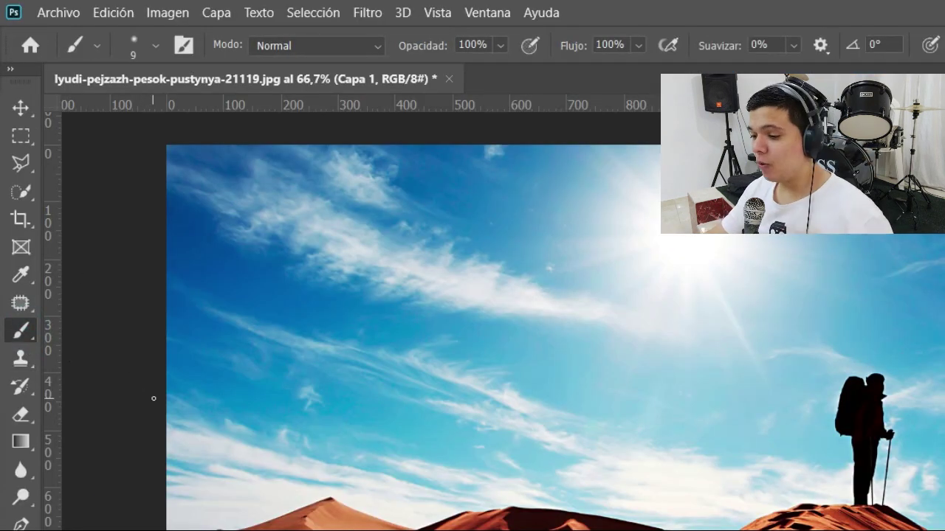
click(155, 46)
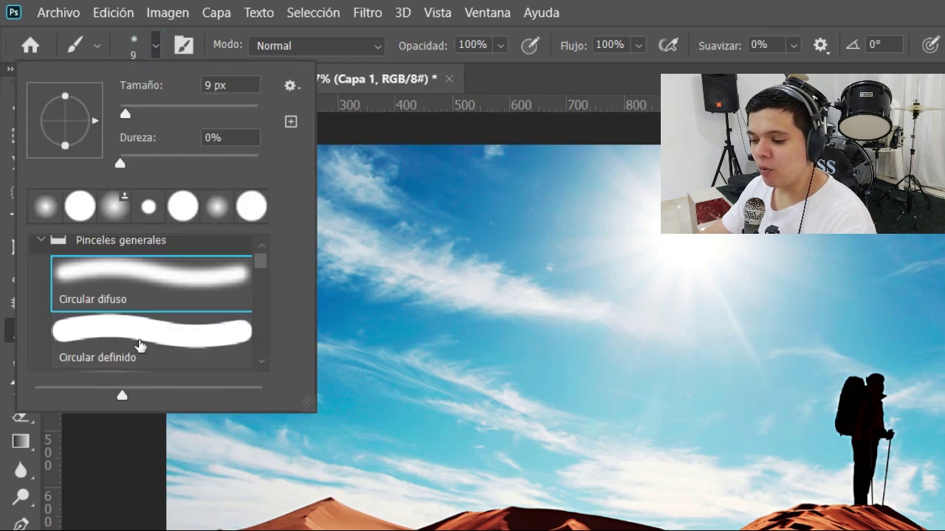
click(116, 334)
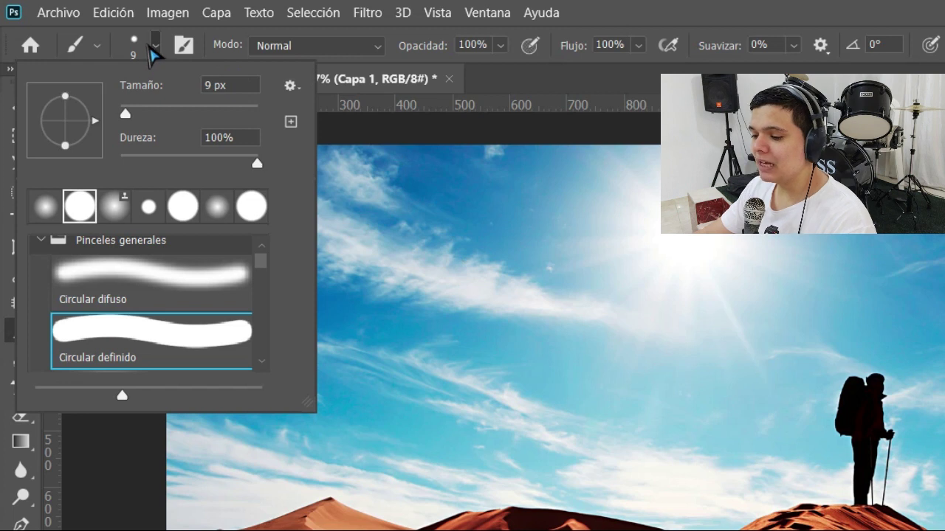
drag(129, 116, 141, 118)
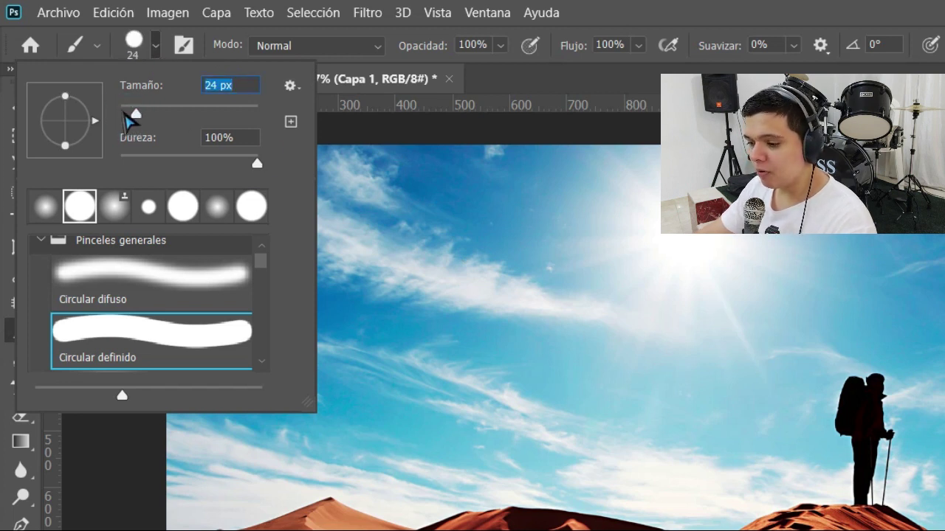
drag(138, 117, 146, 117)
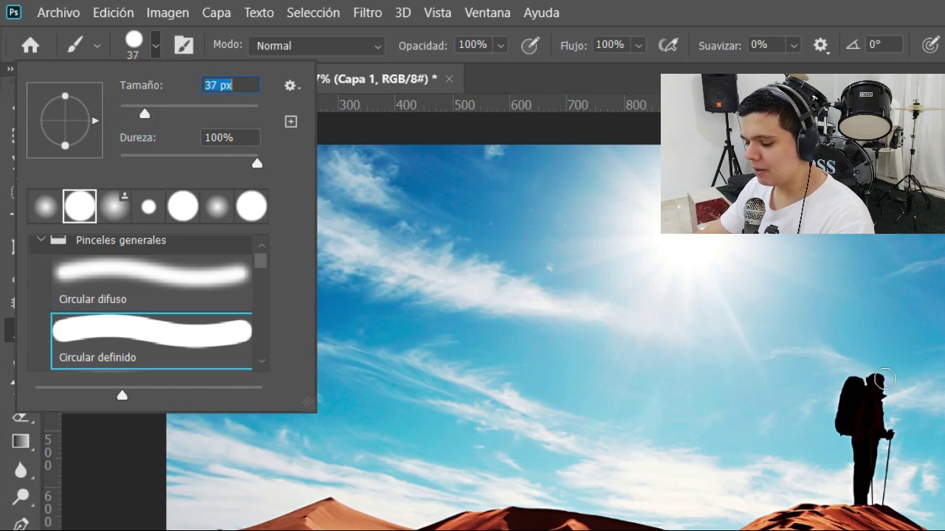
click(434, 120)
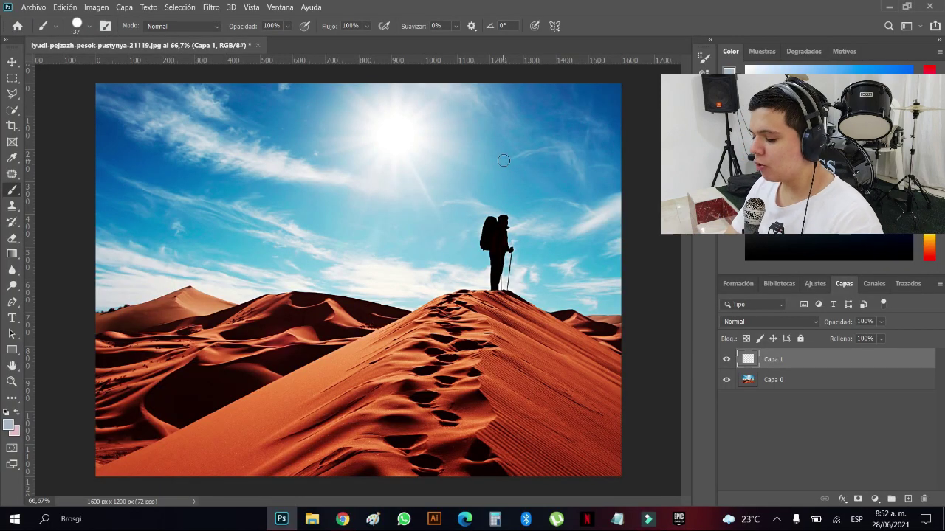
Step: At 200% zoom, paint the hiker's head and body light grey on Capa 1, then zoom back out
key(ctrl+plus)
key(ctrl+plus)
drag(503, 160, 141, 224)
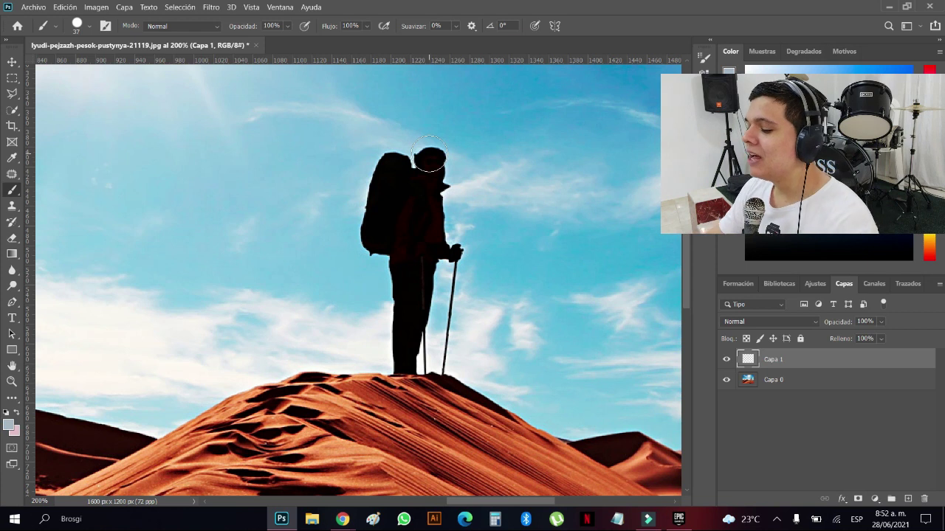
mouse_move(431, 158)
mouse_down()
mouse_move(405, 165)
mouse_move(383, 197)
mouse_up()
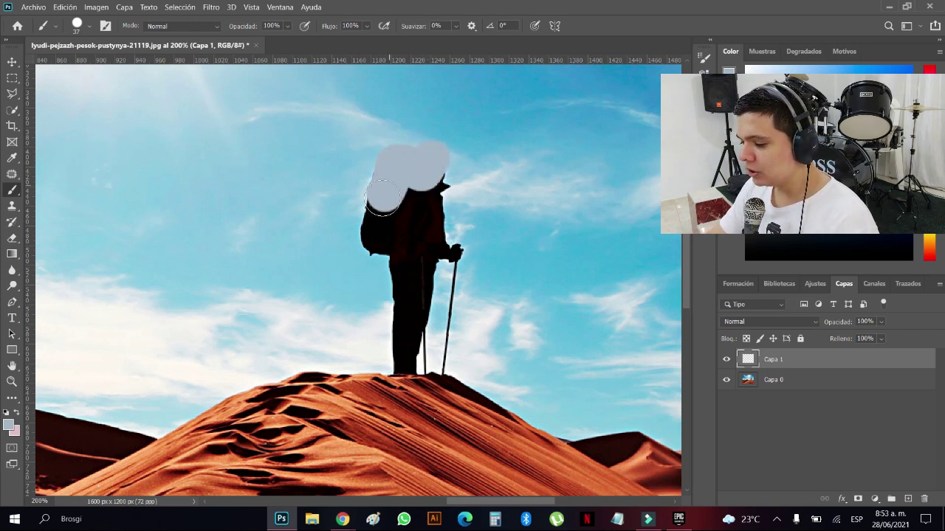
mouse_move(374, 230)
mouse_down()
mouse_move(403, 278)
mouse_move(403, 345)
mouse_move(410, 355)
mouse_move(441, 357)
mouse_move(452, 259)
mouse_move(420, 307)
mouse_move(420, 182)
mouse_move(432, 180)
mouse_move(429, 238)
mouse_up()
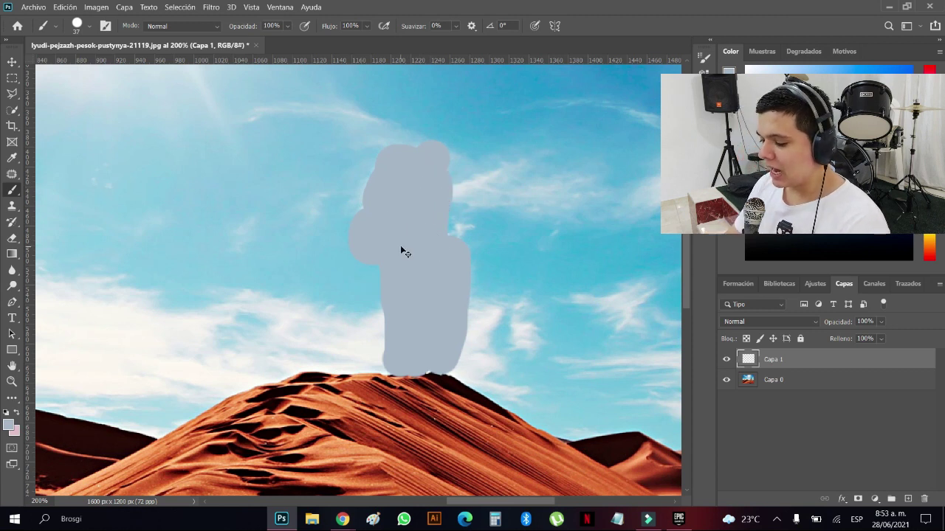
key(ctrl+minus)
key(ctrl+minus)
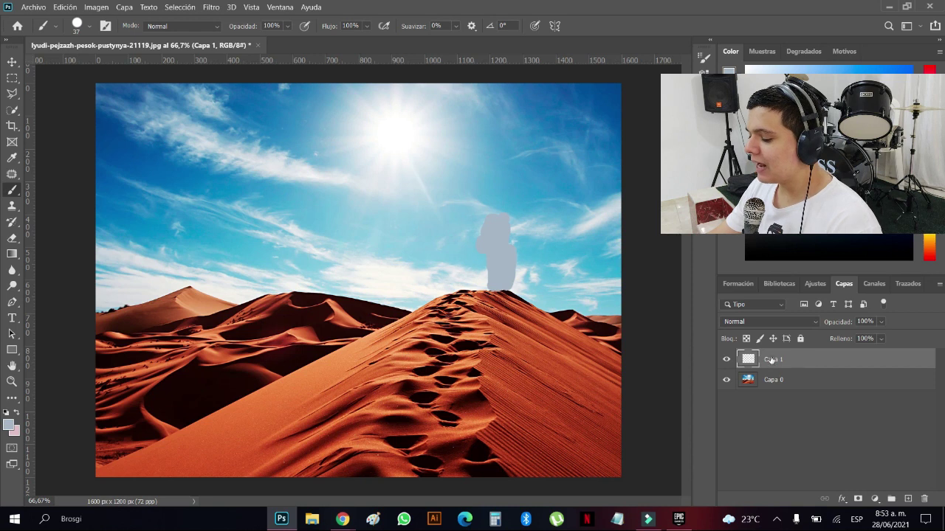
Step: Load Capa 1's grey shape as a selection and make Capa 0 the active layer
click(727, 360)
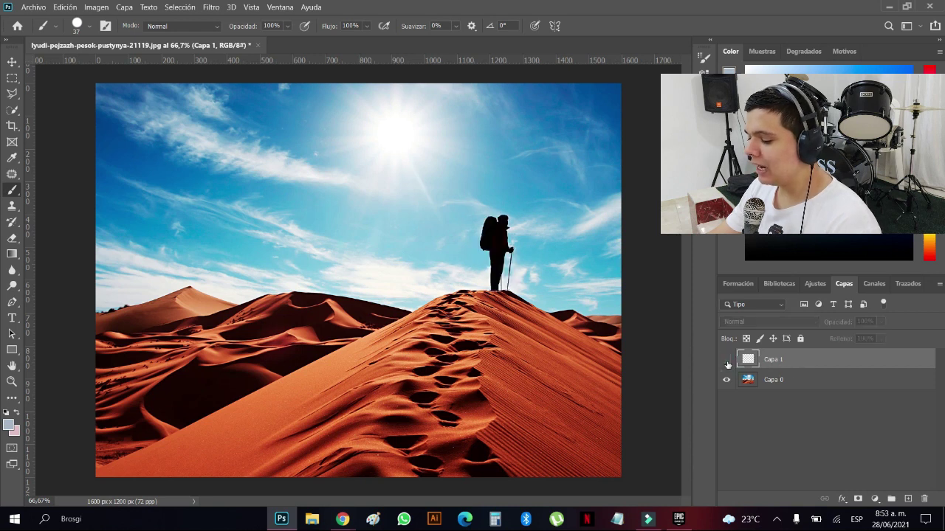
click(726, 360)
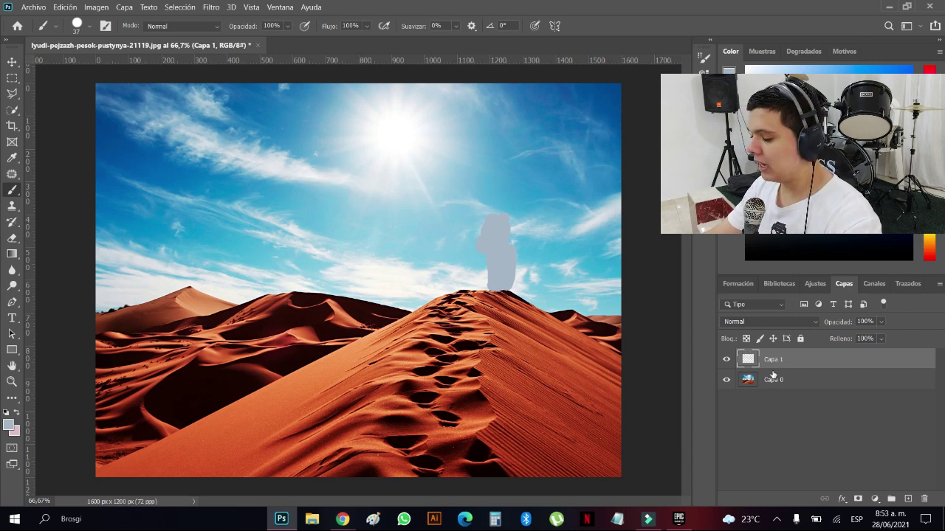
ctrl+click(748, 360)
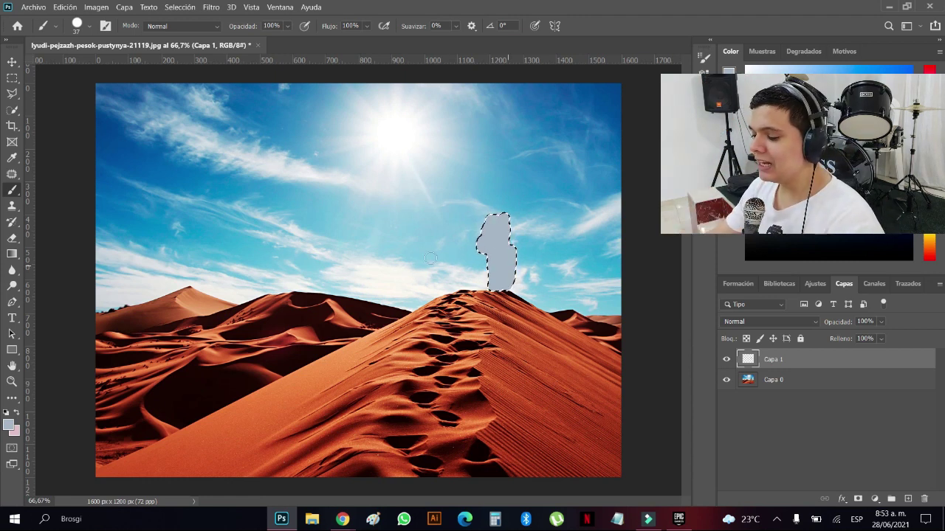
click(794, 382)
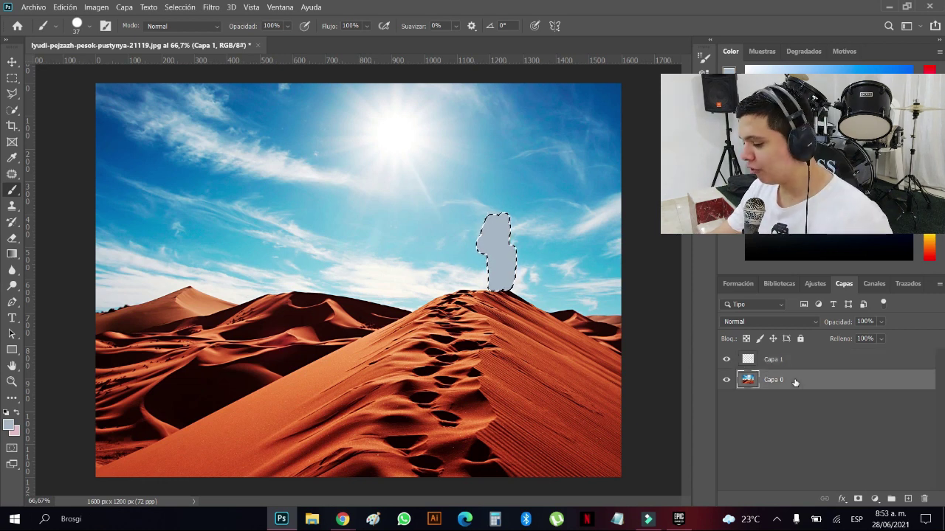
Step: Apply Relleno según el contenido to the hiker selection with output to Nueva capa
click(64, 7)
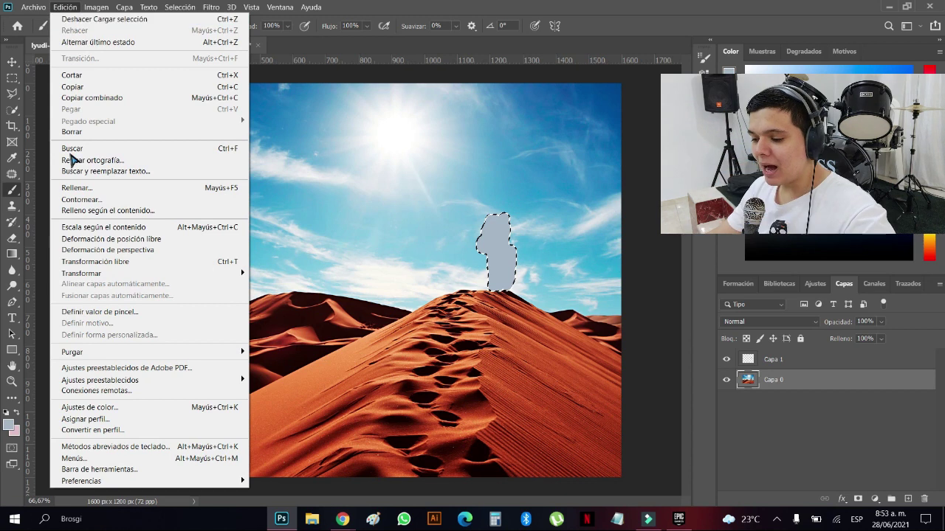
click(84, 215)
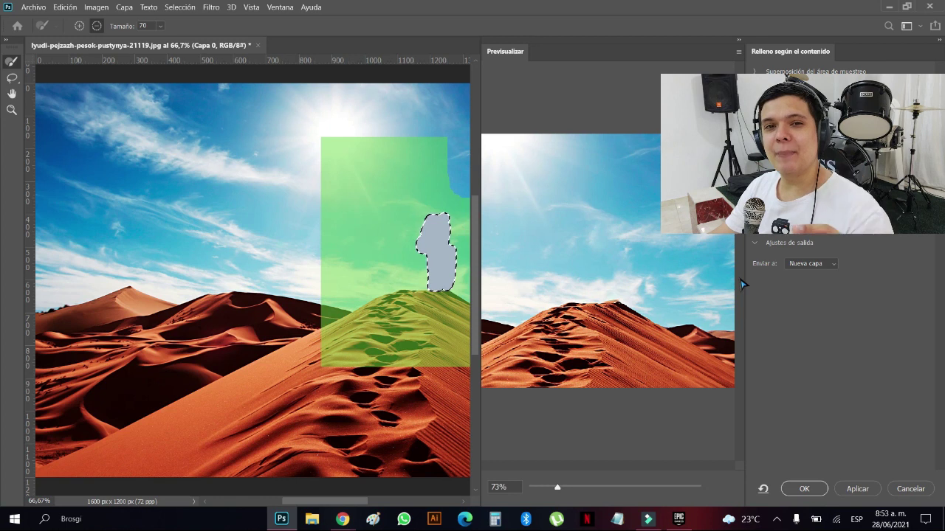
click(803, 488)
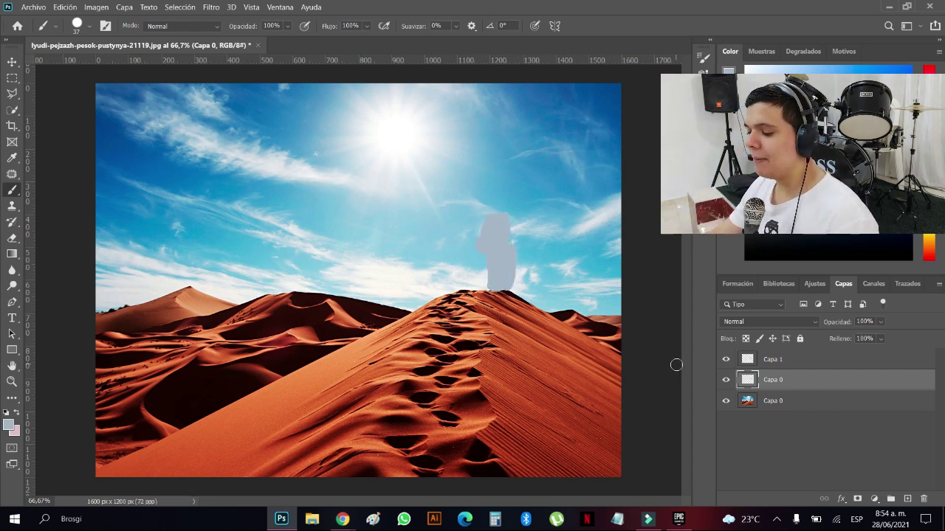
Step: Select Capa 1 and turn off its visibility to reveal the filled dune
click(773, 360)
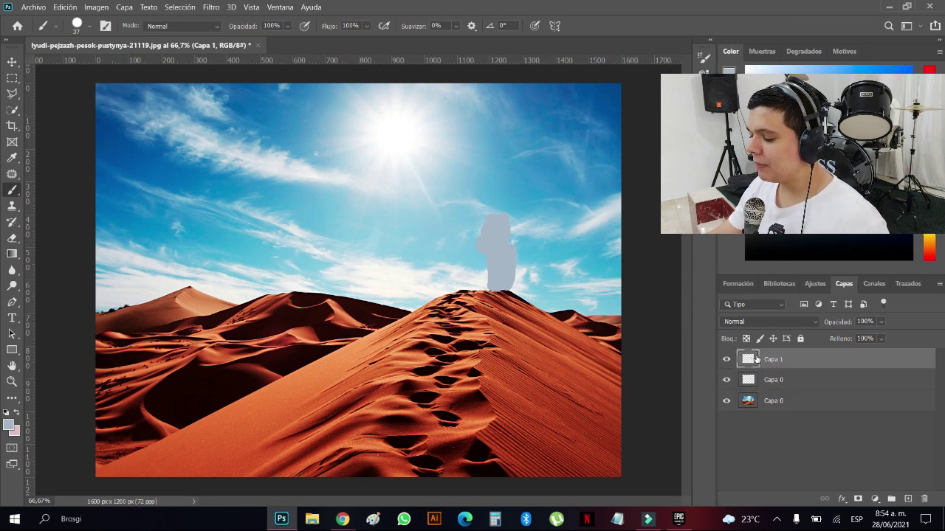
click(727, 360)
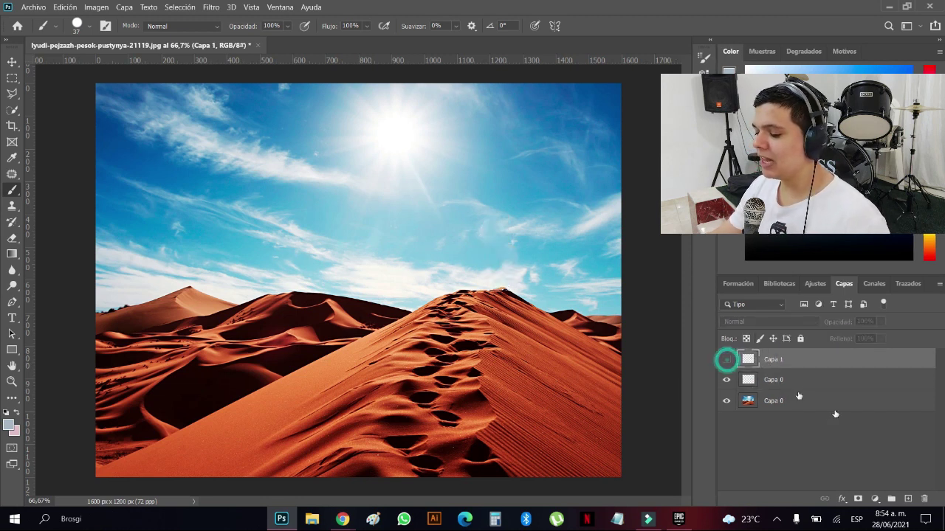